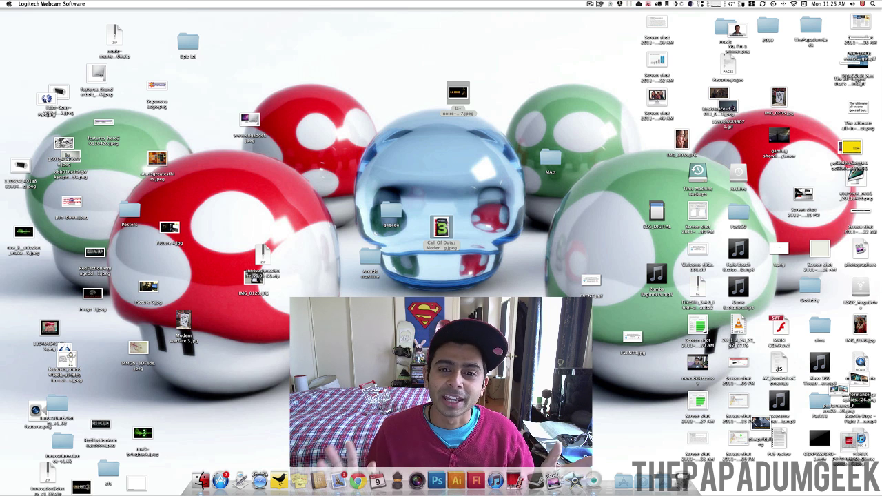
Use the desktop's Clean Up command to snap the scattered icons into a grid
{"action": "right_click", "coordinate": [491, 198]}
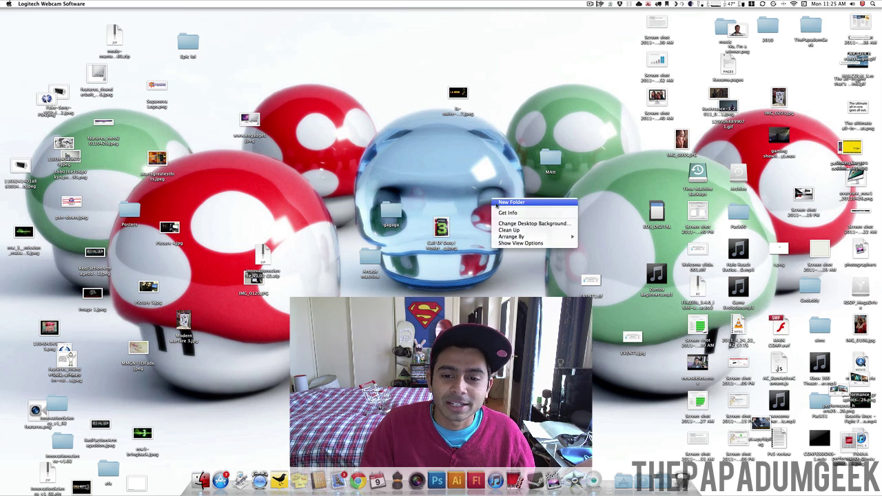
{"action": "left_click", "coordinate": [508, 230]}
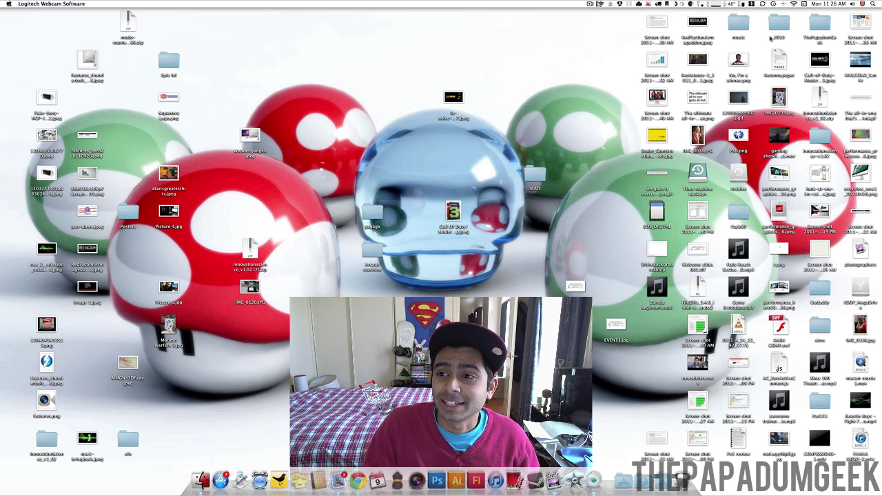
{"action": "left_click", "coordinate": [825, 24]}
{"action": "key", "text": "space"}
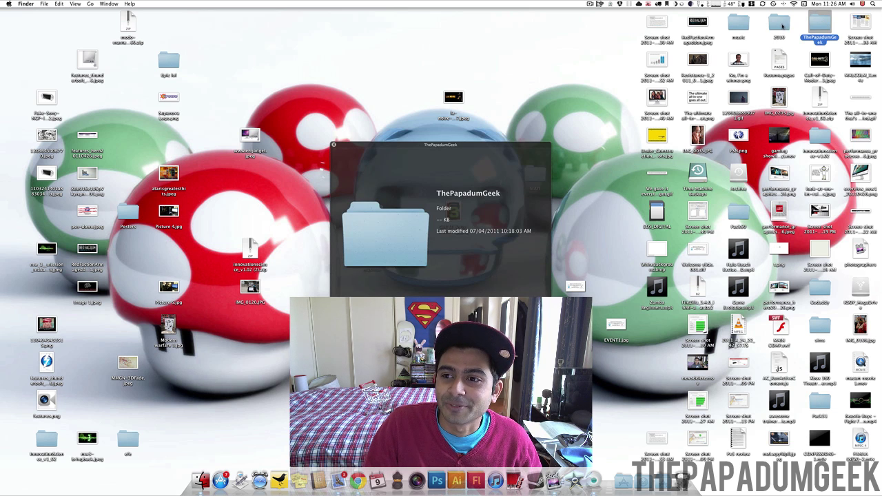
{"action": "left_click", "coordinate": [782, 26]}
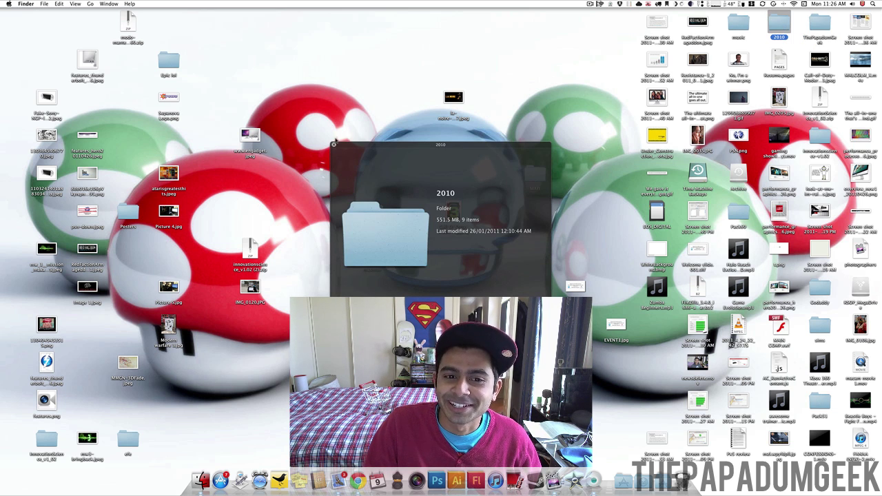
{"action": "double_click", "coordinate": [779, 23]}
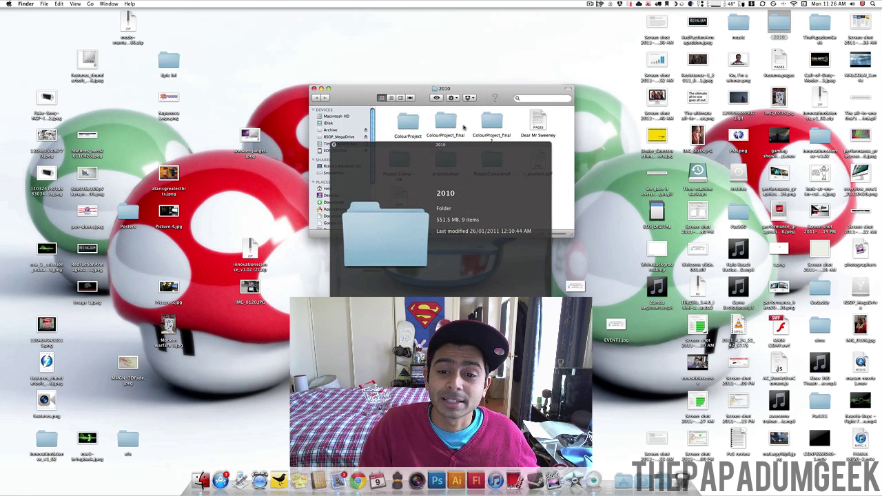
{"action": "left_click", "coordinate": [333, 145]}
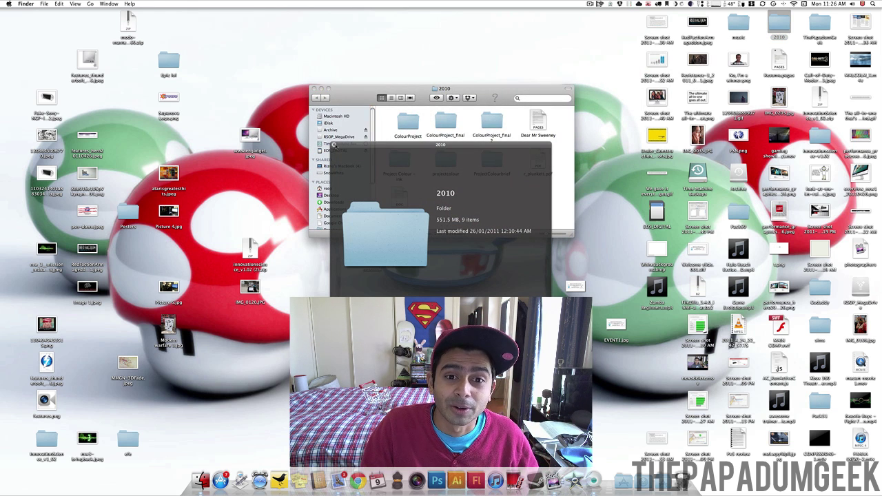
{"action": "left_click", "coordinate": [313, 90]}
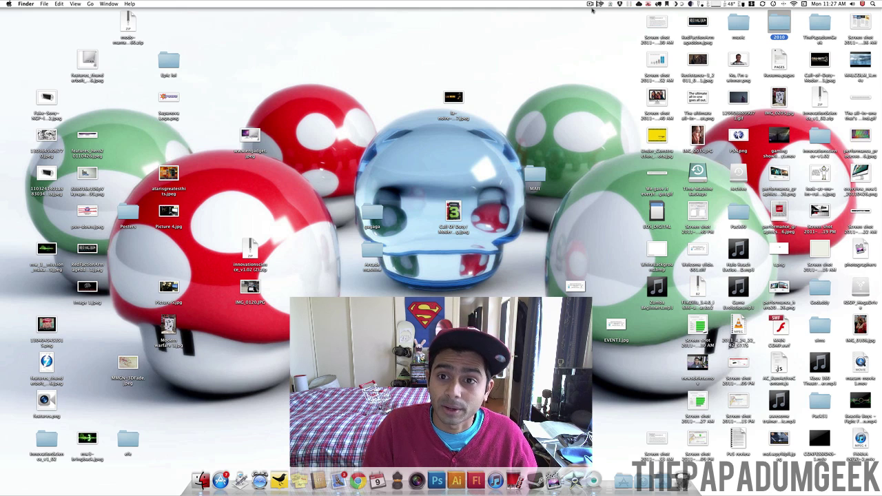
Open the ScreenFlow menu-bar options, which include hiding the desktop icons
{"action": "left_click", "coordinate": [590, 4]}
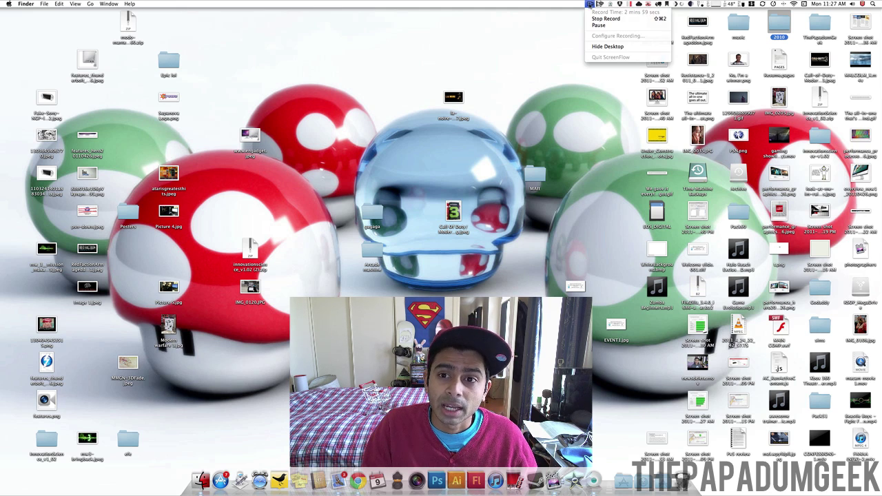
{"action": "left_click", "coordinate": [605, 47]}
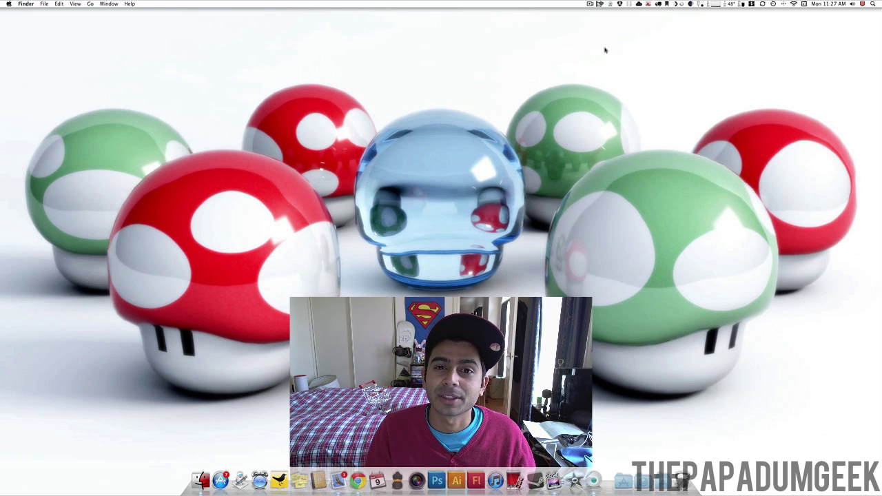
{"action": "left_click", "coordinate": [589, 4]}
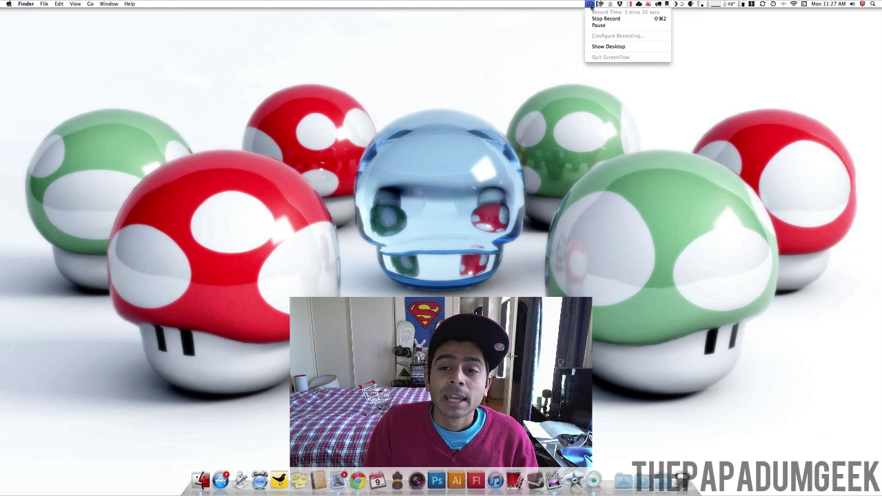
{"action": "left_click", "coordinate": [608, 46]}
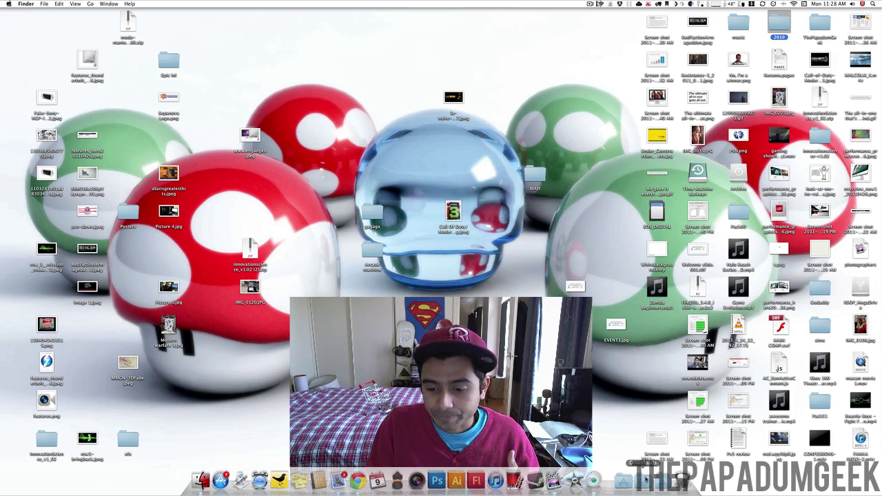
Launch Desktop Curtain Classic from the Dock's Applications stack
{"action": "left_click", "coordinate": [624, 480]}
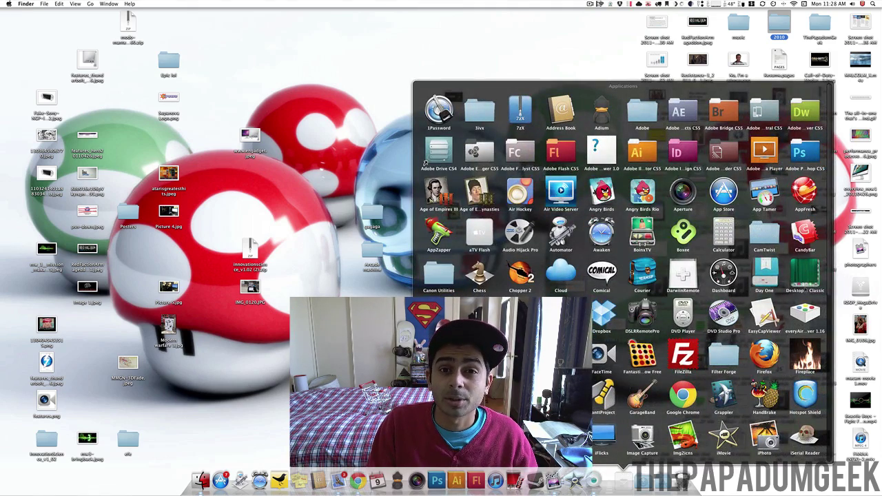
{"action": "left_click", "coordinate": [804, 274]}
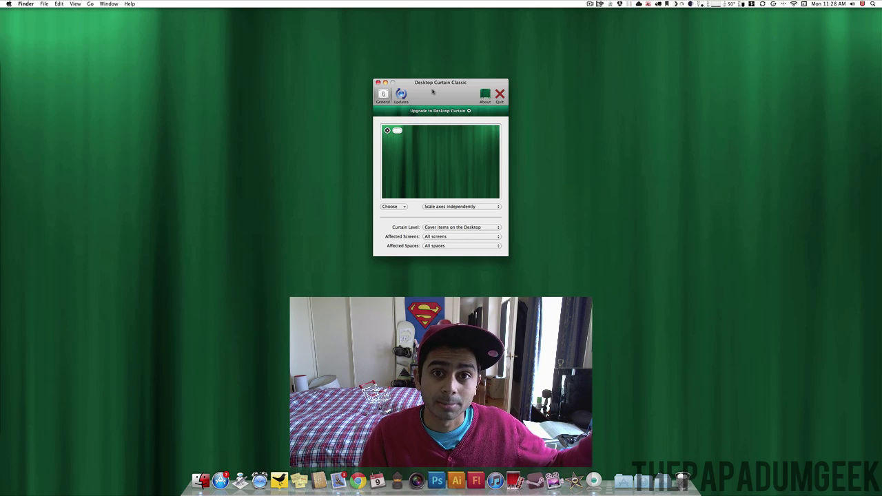
{"action": "left_click", "coordinate": [448, 232]}
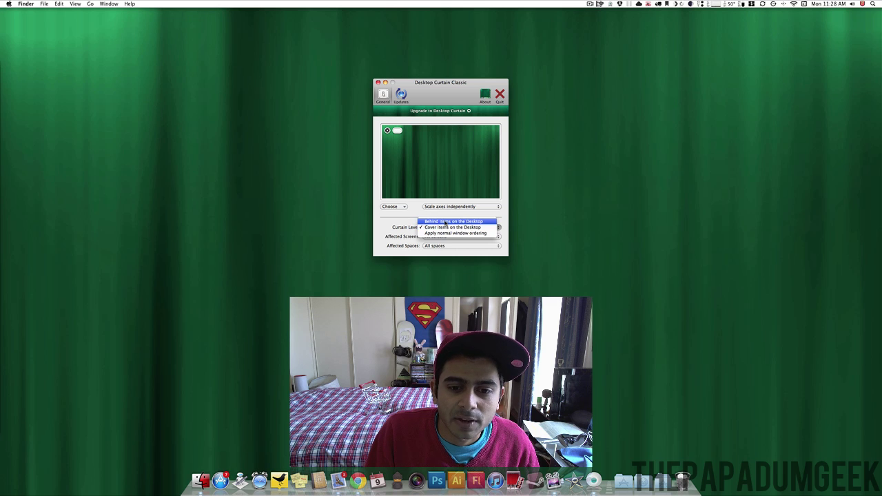
{"action": "left_click", "coordinate": [452, 238]}
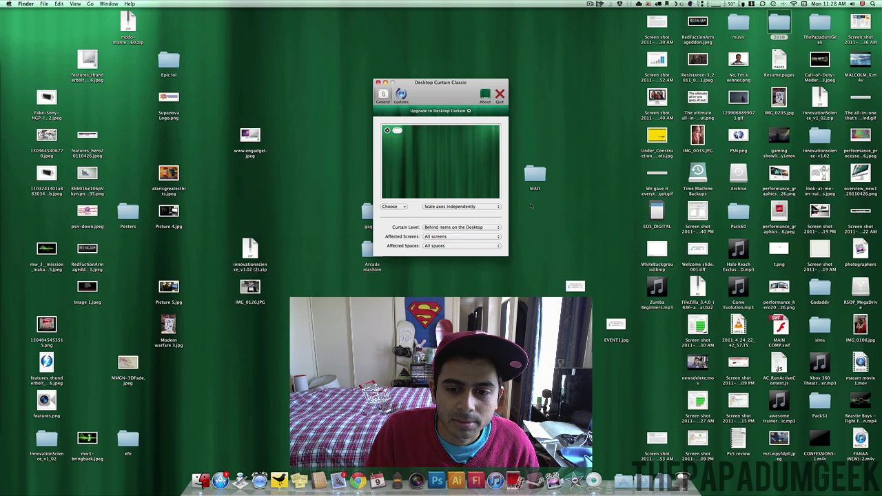
{"action": "left_click", "coordinate": [428, 230]}
{"action": "left_click", "coordinate": [439, 233]}
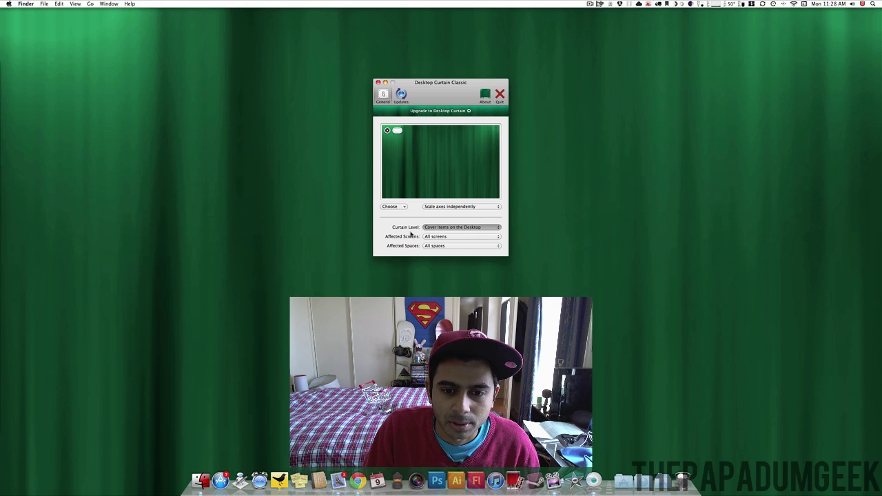
{"action": "left_click", "coordinate": [451, 238]}
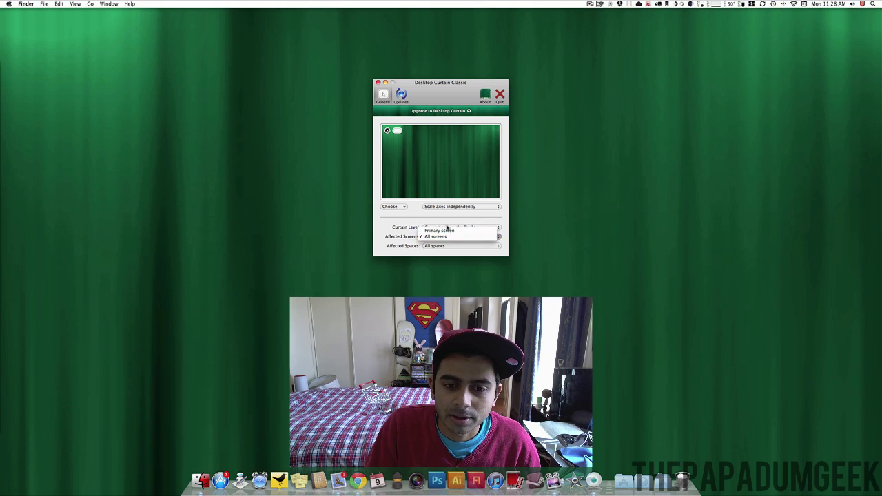
{"action": "left_click", "coordinate": [446, 237]}
{"action": "left_click", "coordinate": [441, 238]}
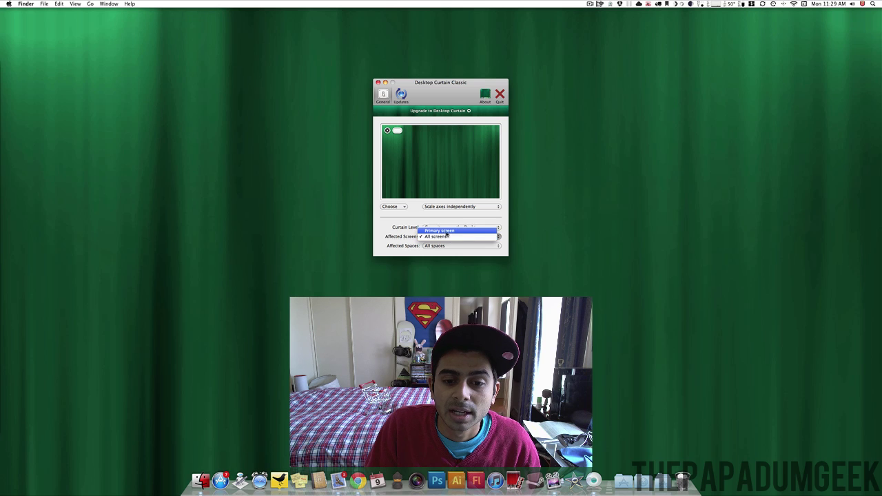
{"action": "left_click", "coordinate": [446, 229]}
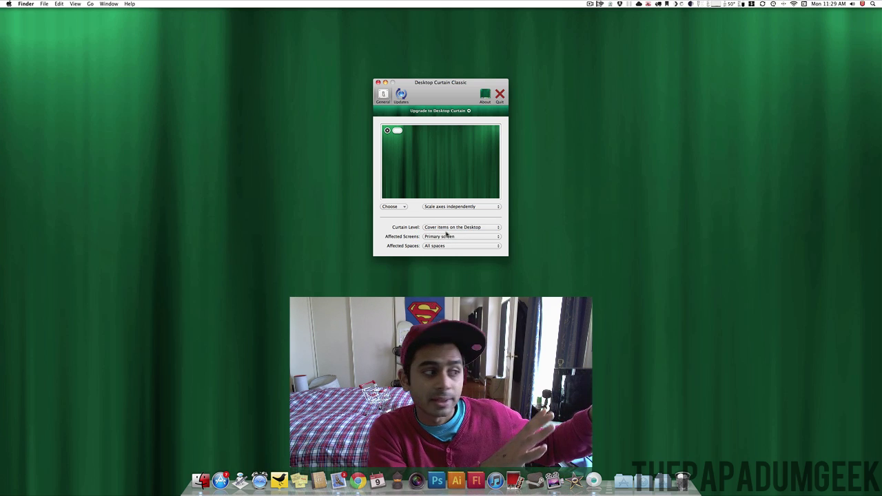
{"action": "left_click", "coordinate": [447, 237]}
{"action": "left_click", "coordinate": [451, 246]}
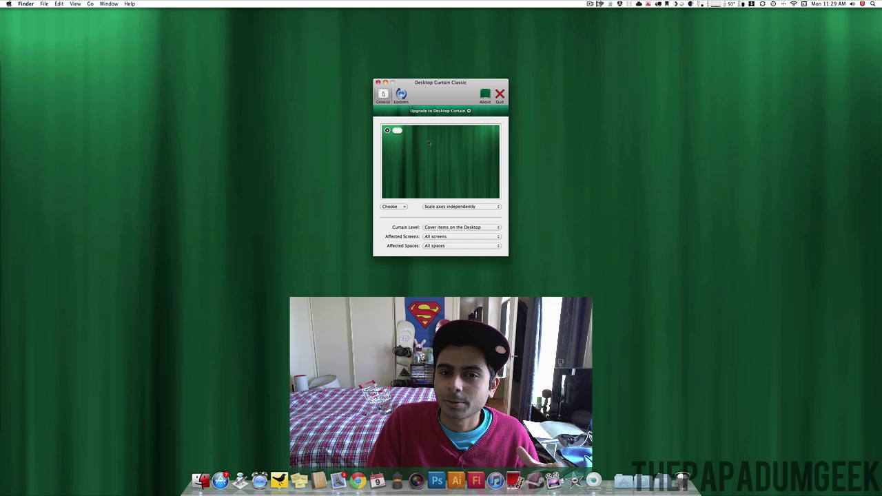
Clear the green curtain image and browse to RSOP_MegaDrive > Pictures > Wallpapers in Finder
{"action": "left_click", "coordinate": [390, 130]}
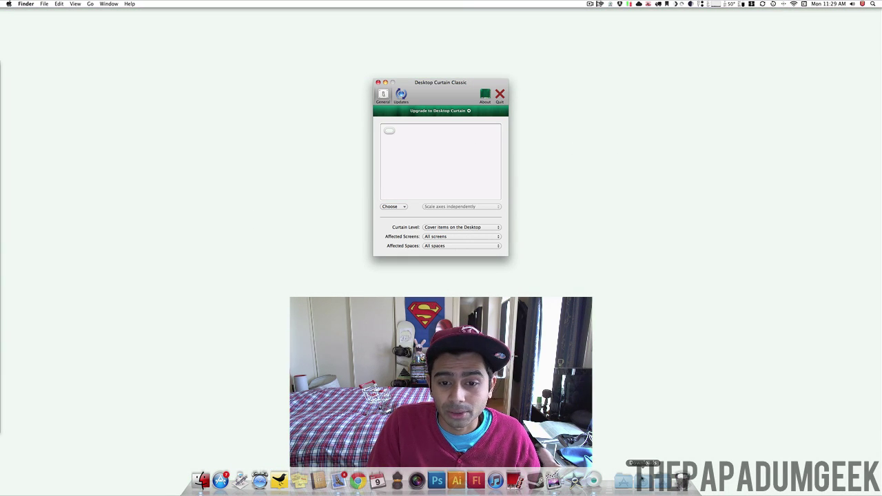
{"action": "left_click", "coordinate": [201, 480]}
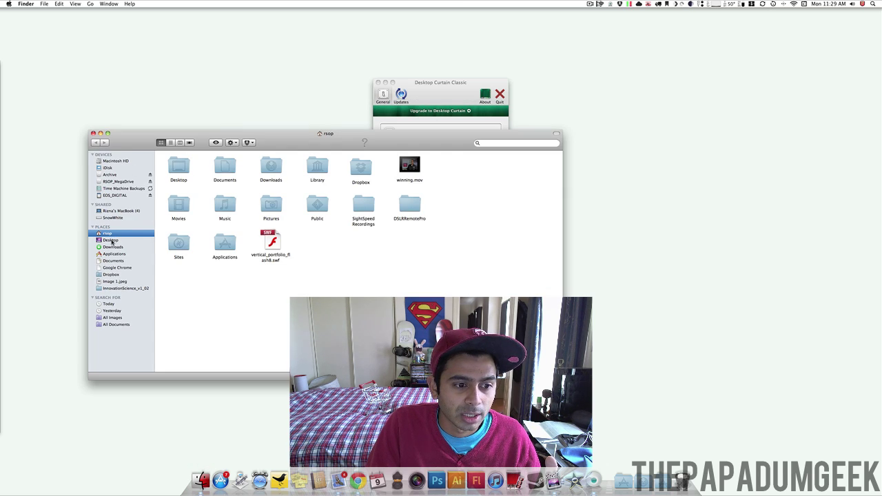
{"action": "left_click", "coordinate": [111, 181]}
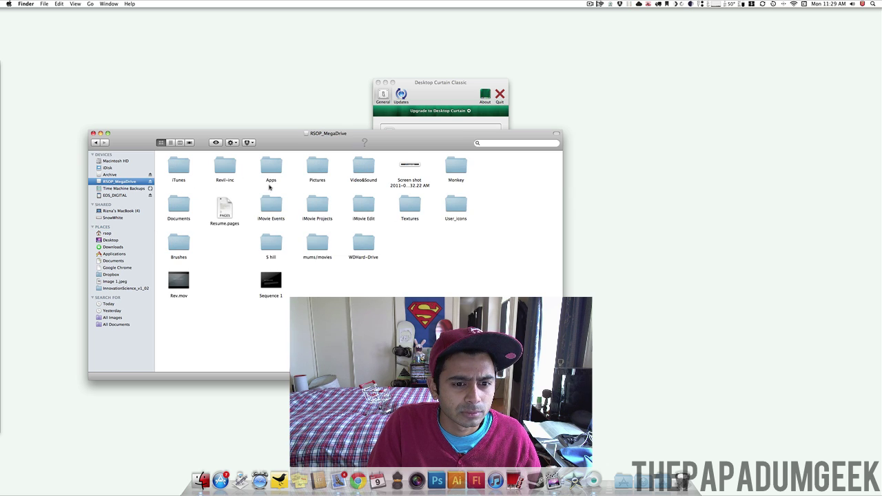
{"action": "double_click", "coordinate": [309, 170]}
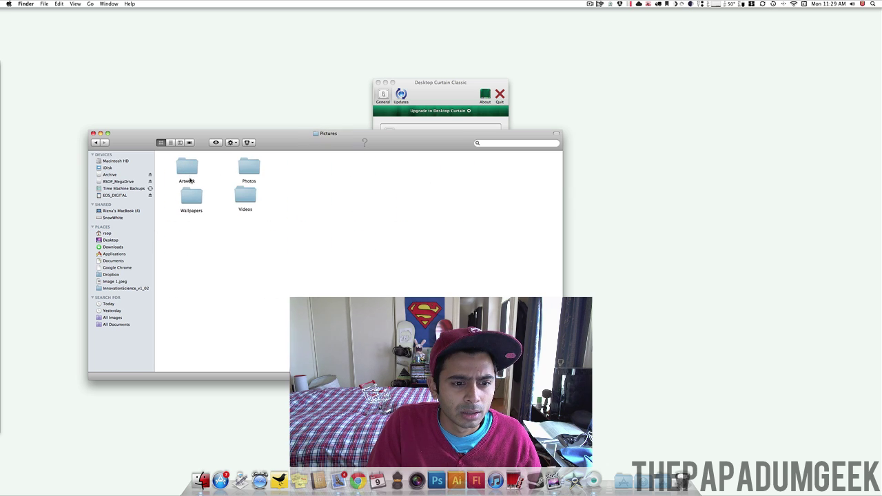
{"action": "double_click", "coordinate": [187, 188]}
Drag the black red-mushroom picture into Desktop Curtain's image well as the new curtain
{"action": "left_click_drag", "start_coordinate": [407, 136], "coordinate": [93, 171]}
{"action": "key", "text": "super+w"}
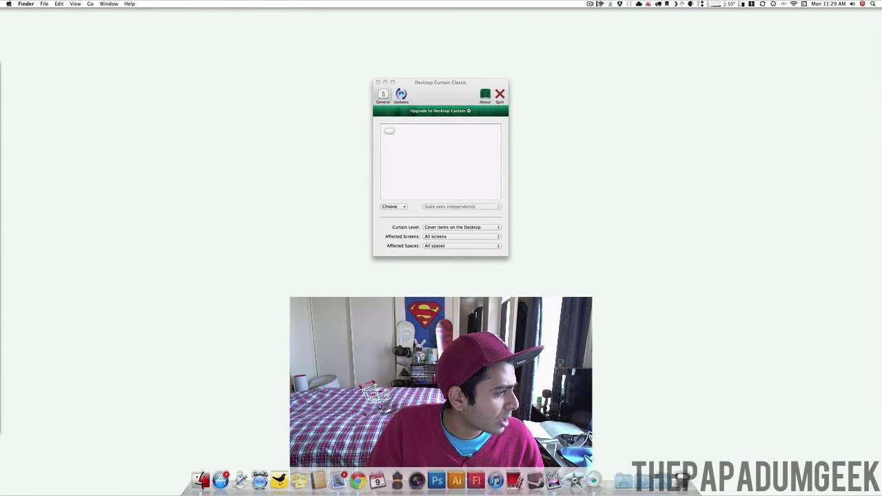
{"action": "left_click_drag", "start_coordinate": [1, 180], "coordinate": [438, 165]}
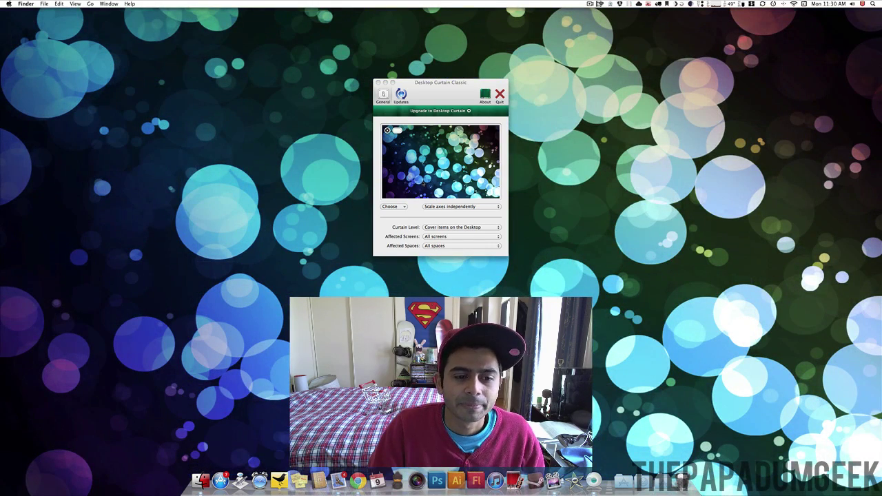
Quit Desktop Curtain Classic from its toolbar, lifting the mushroom curtain off the desktop
{"action": "left_click", "coordinate": [500, 96]}
{"action": "left_click", "coordinate": [500, 97]}
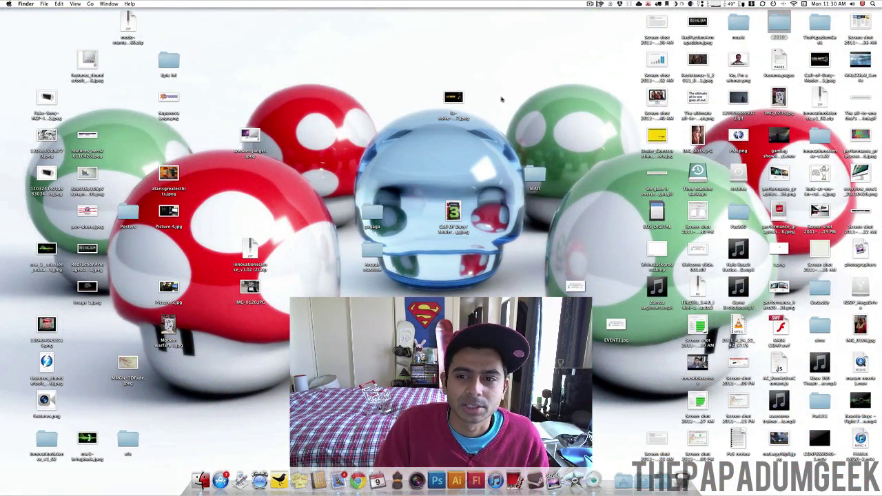